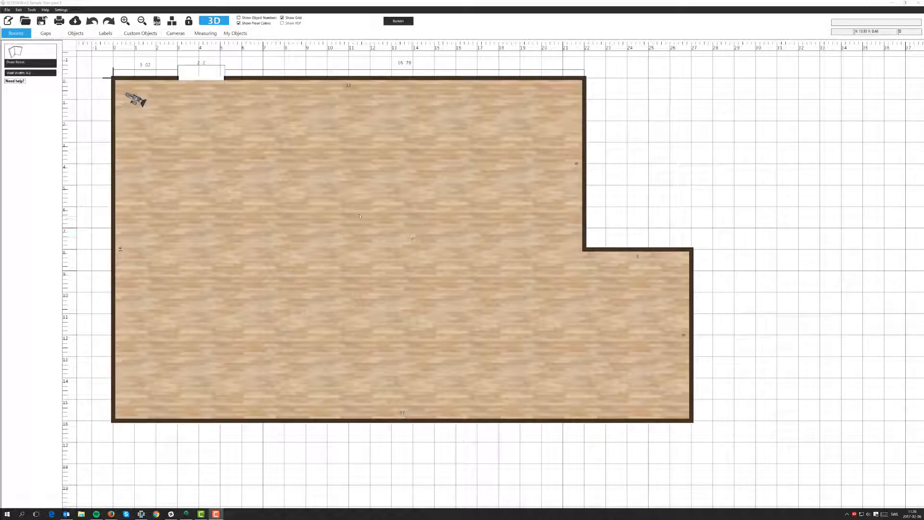
Open the floor material options for the room and look through the Industrial, Tiles, Wood and Color categories
click(371, 223)
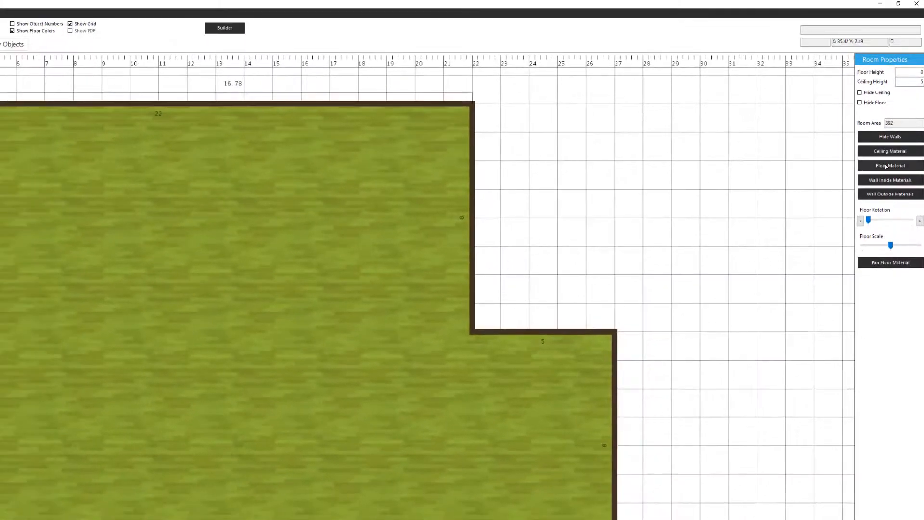
click(886, 166)
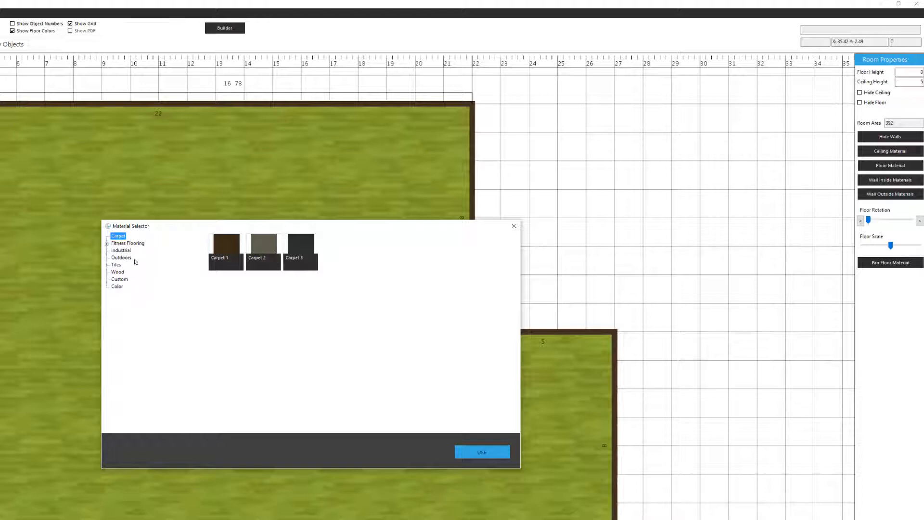
click(120, 250)
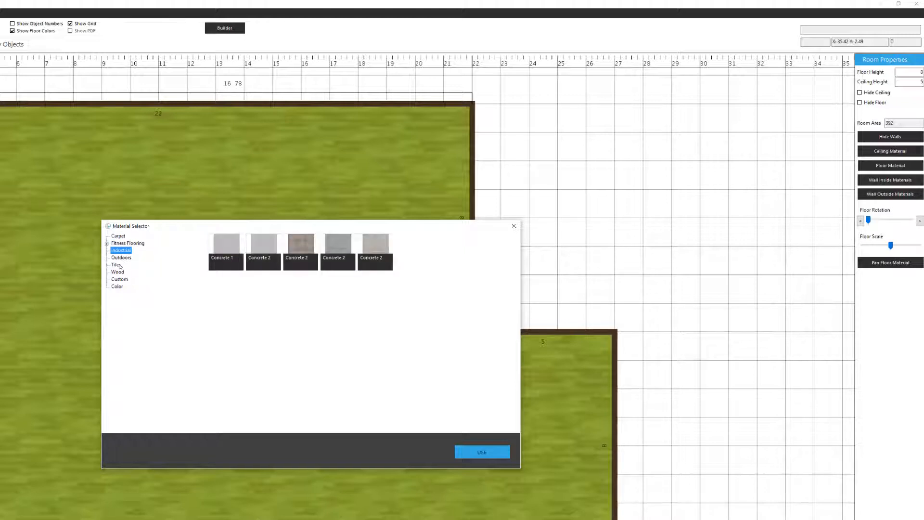
click(116, 264)
click(119, 272)
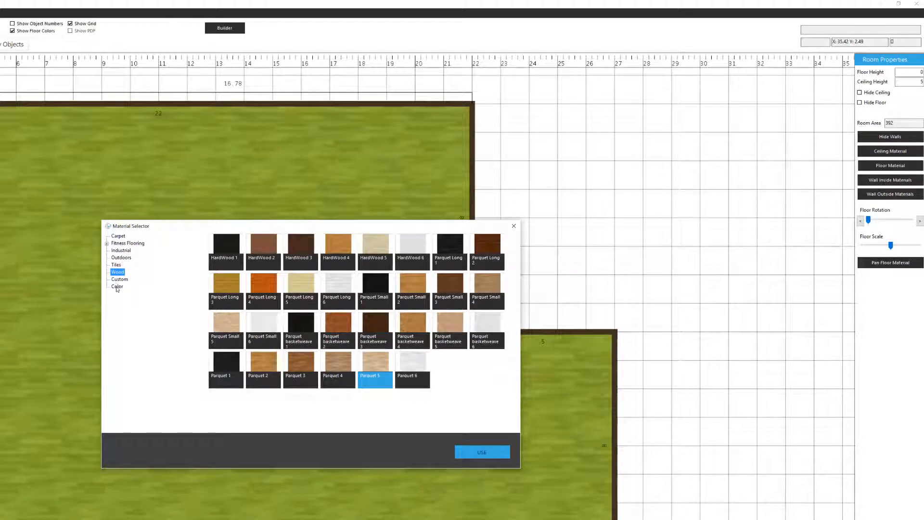
click(117, 286)
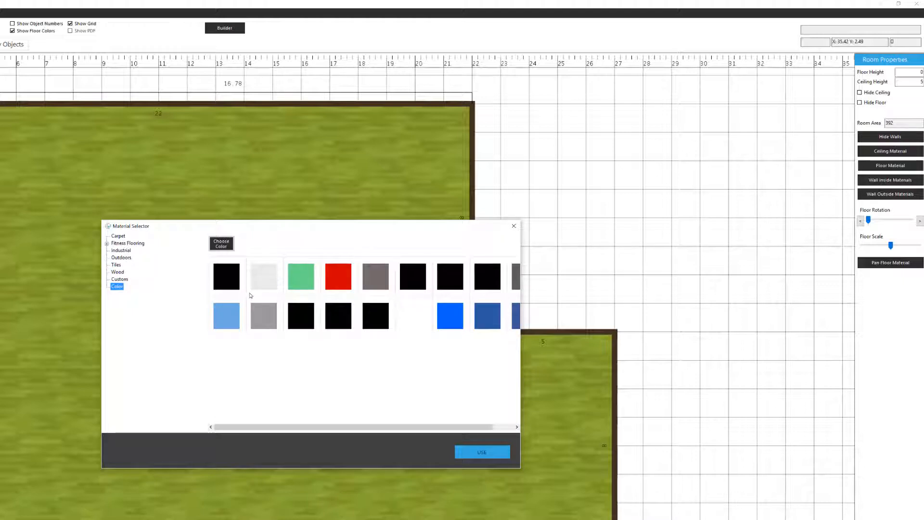
Load the "hardwood sample" image from disk as a custom material, apply it to the floor, and check it in 3D
click(124, 280)
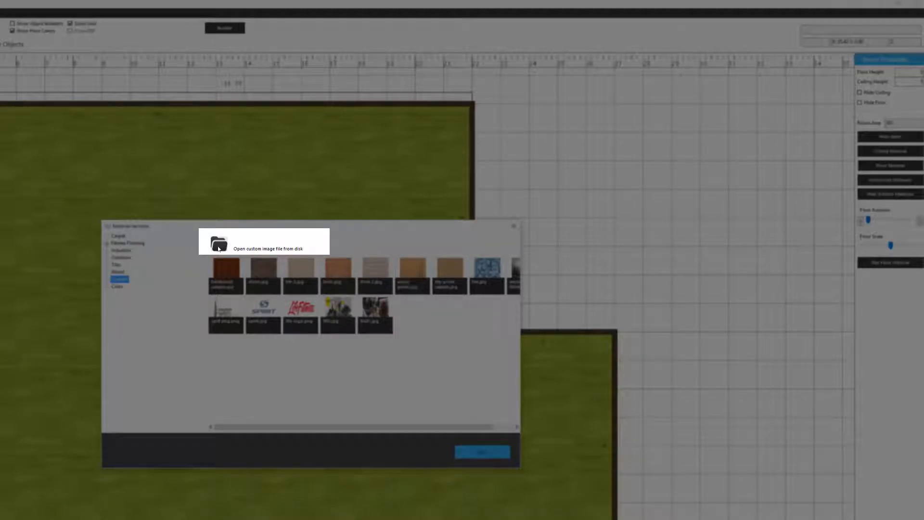
click(219, 245)
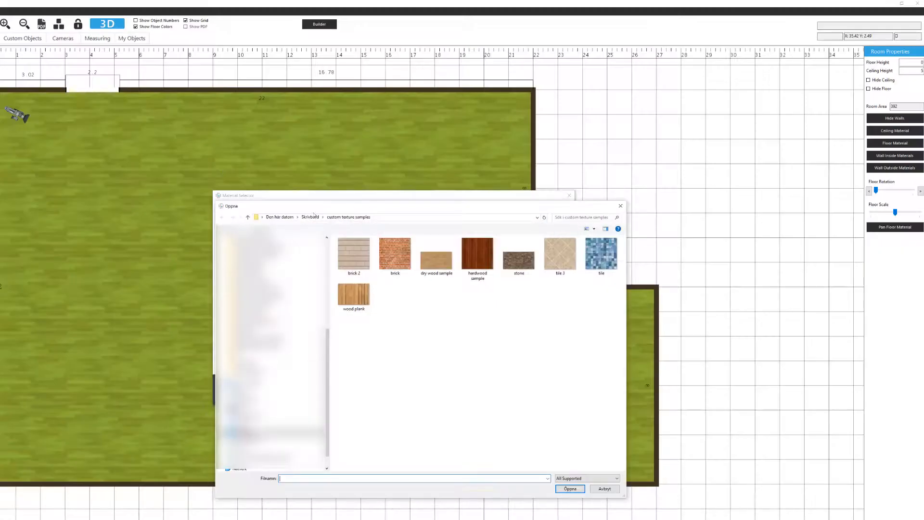
click(478, 253)
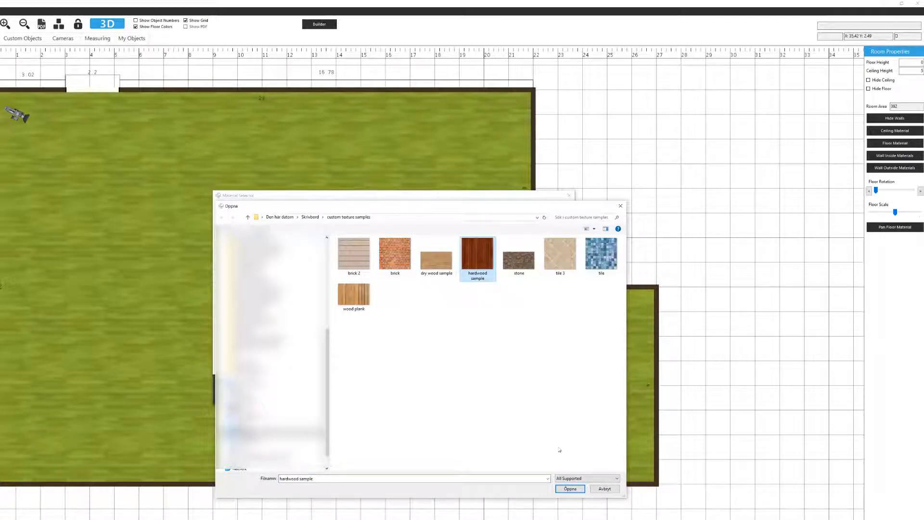
click(570, 488)
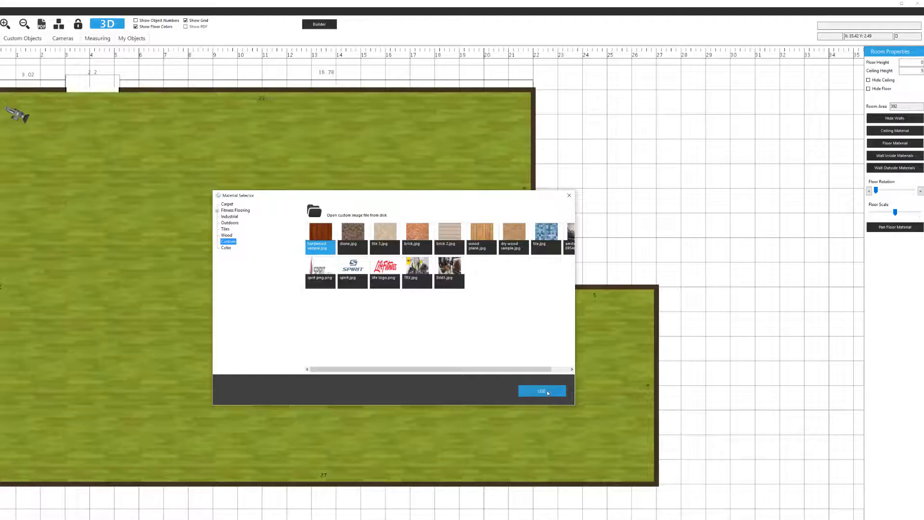
key(Return)
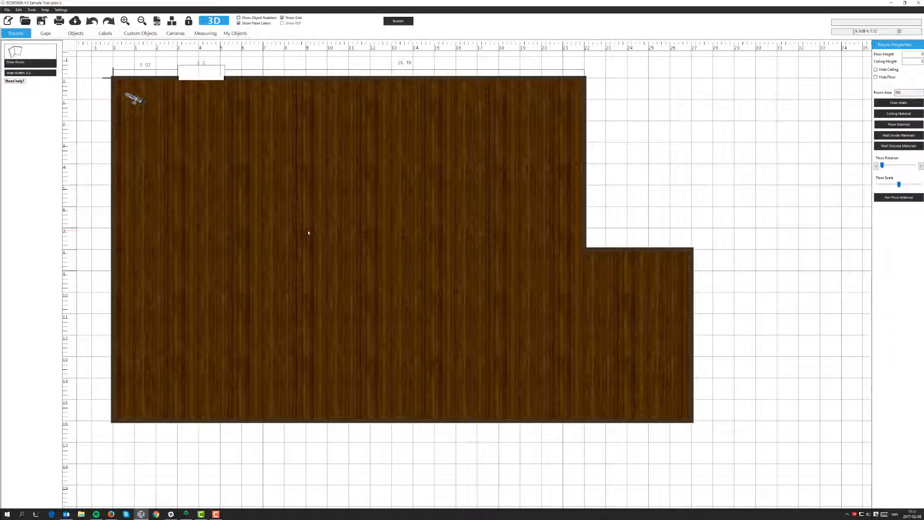
click(215, 21)
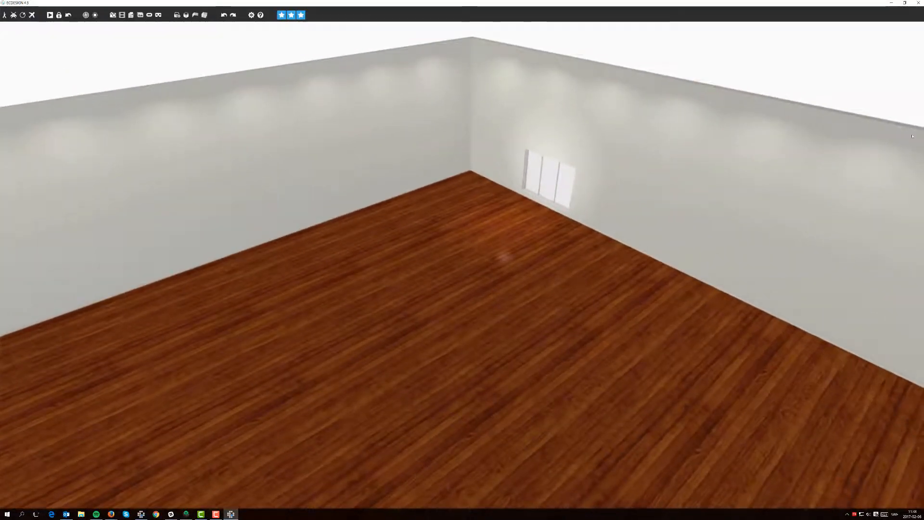
click(918, 3)
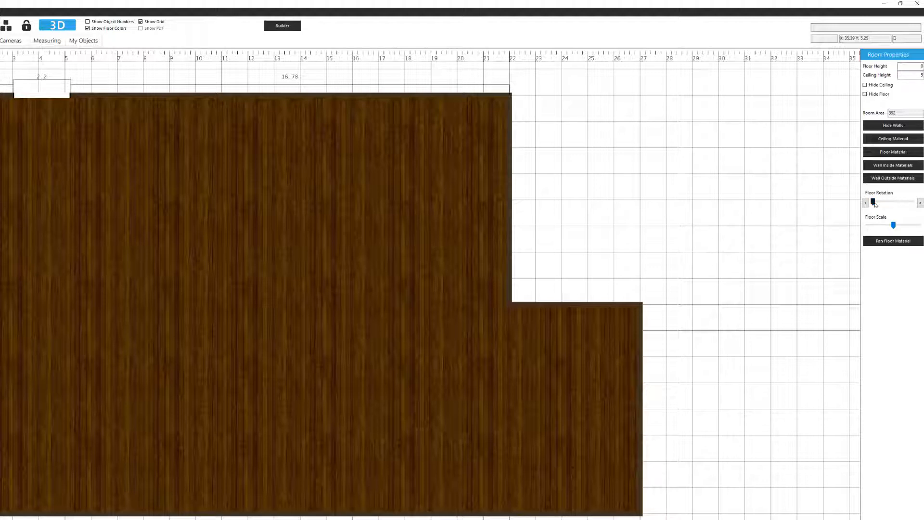
Lower the floor scale slightly, pan the hardwood texture across the room, and deselect the room
drag(873, 202, 888, 233)
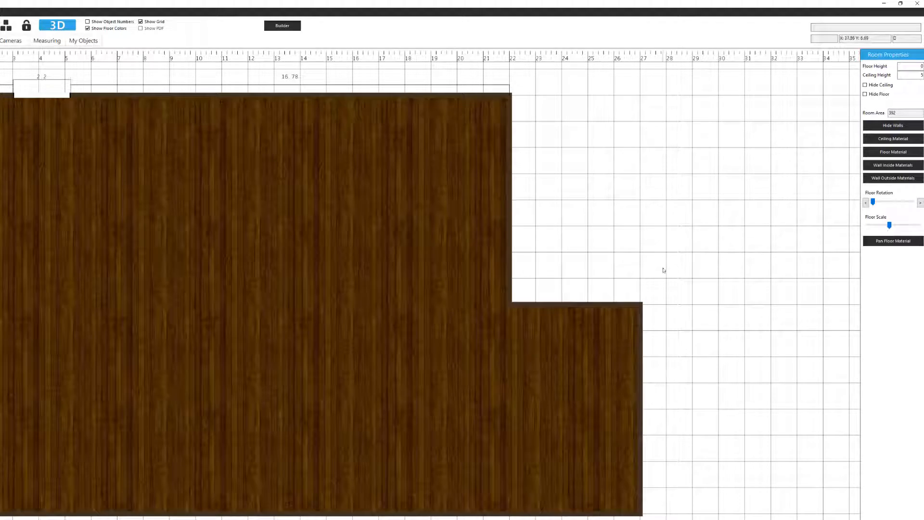
click(896, 245)
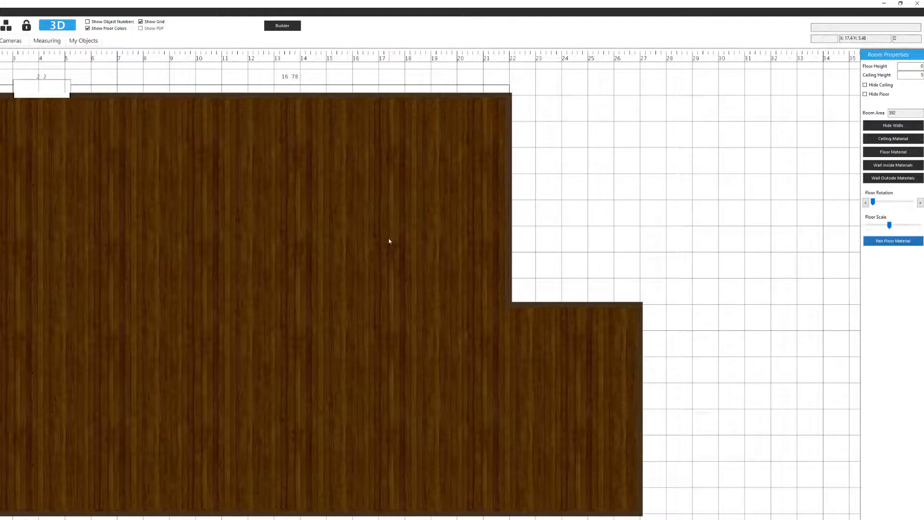
drag(390, 250, 406, 276)
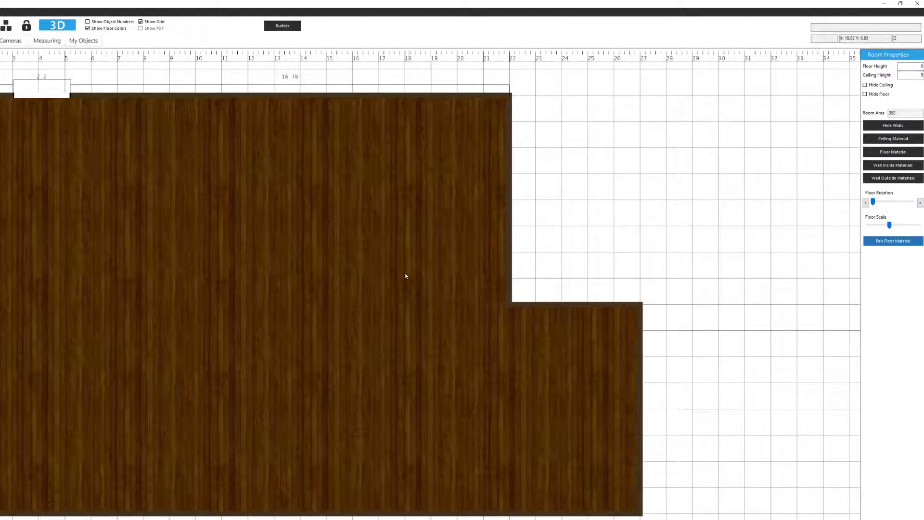
click(406, 276)
click(585, 239)
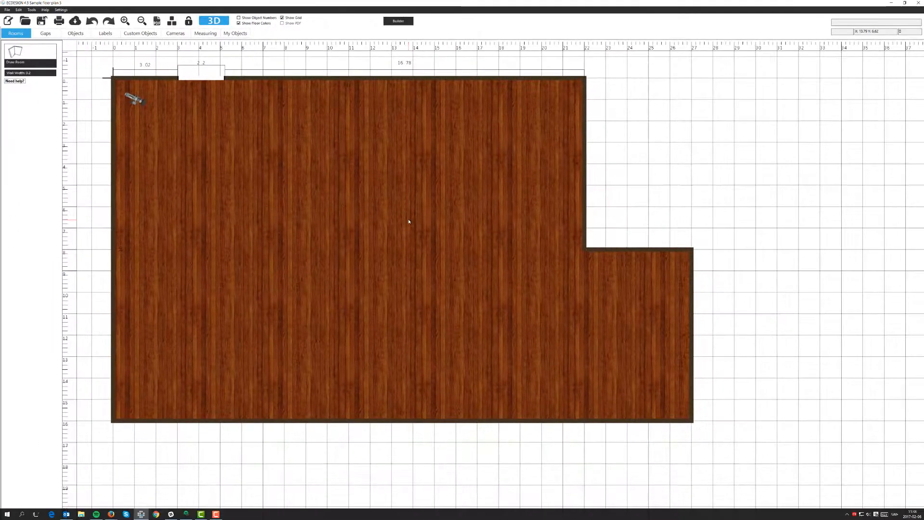
Apply the custom material brick.jpg to the inside walls of the room
click(351, 182)
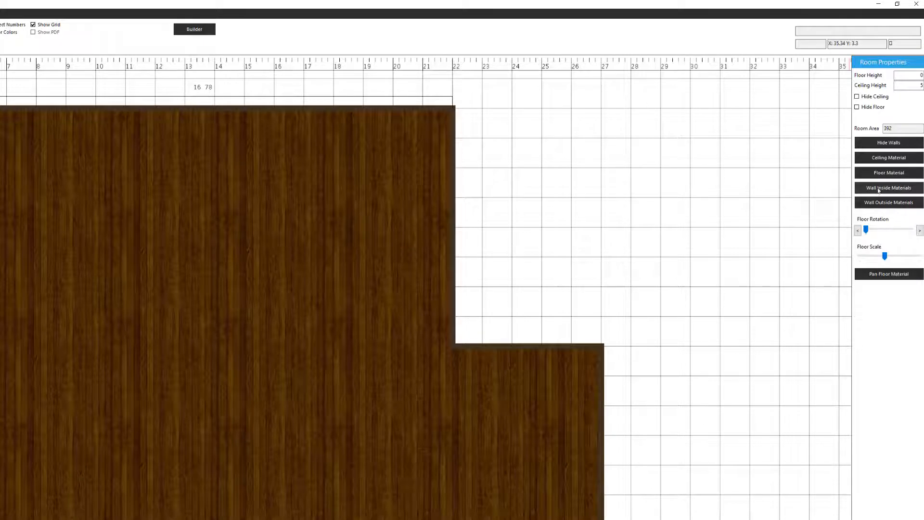
click(879, 190)
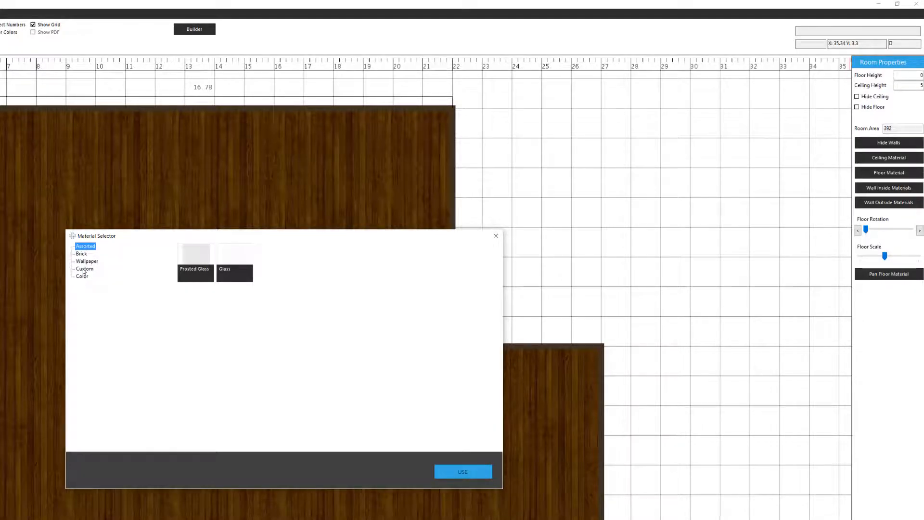
click(84, 268)
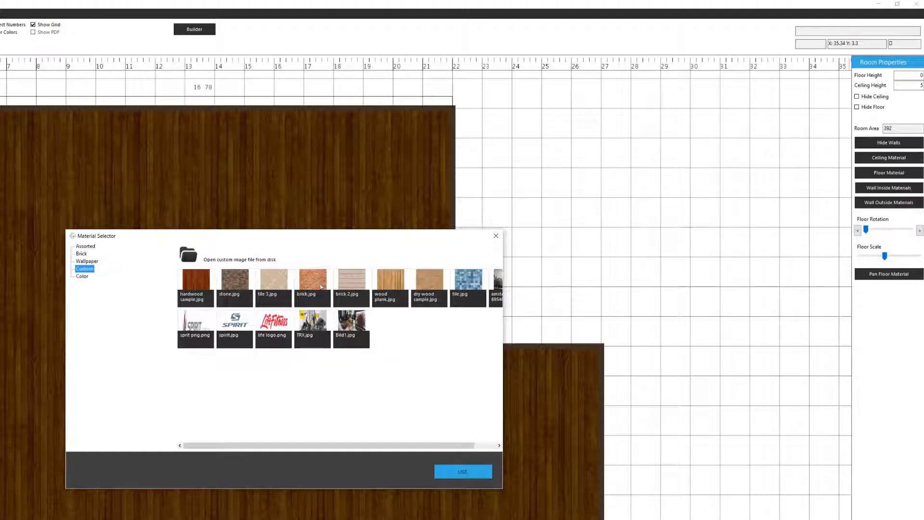
click(310, 281)
click(469, 473)
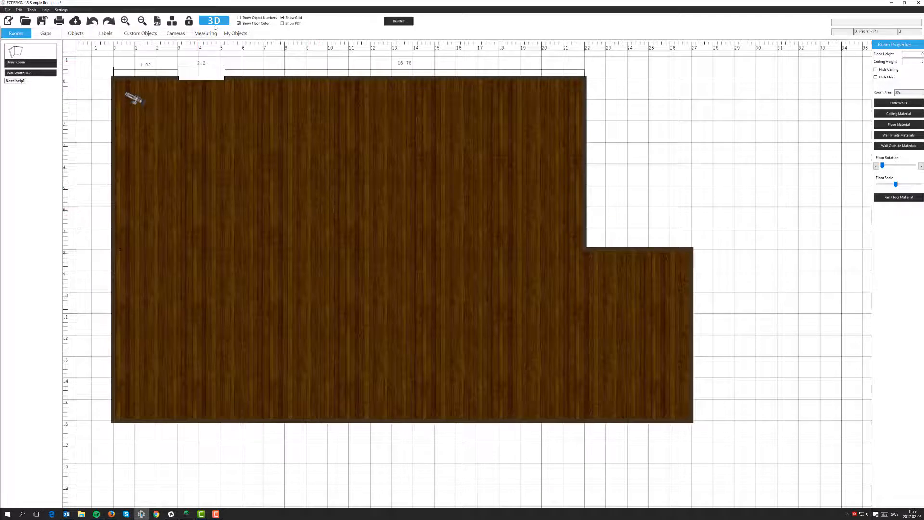
Open the room in 3D with the BETA viewer to inspect the brick walls
click(208, 21)
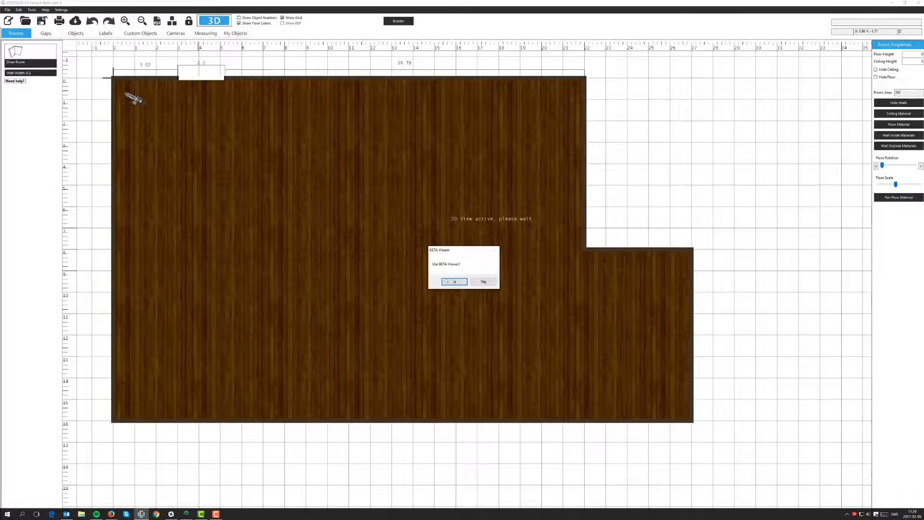
click(455, 281)
drag(619, 281, 746, 343)
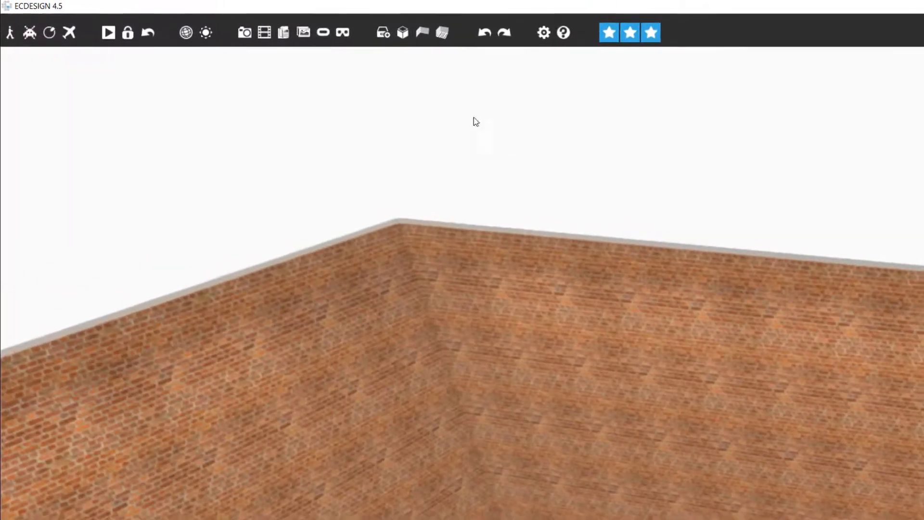
Increase the vertical and horizontal scale of the wall's brick texture equally and copy the settings to all walls with the same material
click(423, 35)
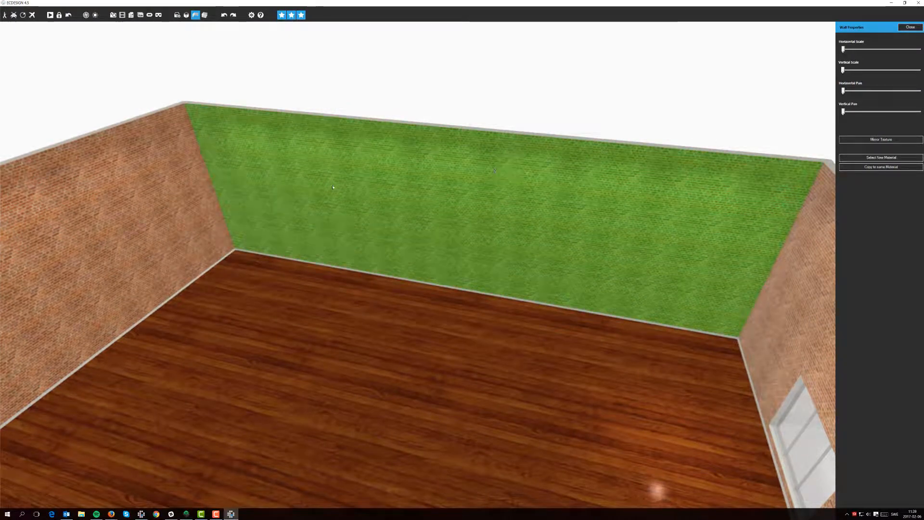
click(212, 202)
click(487, 206)
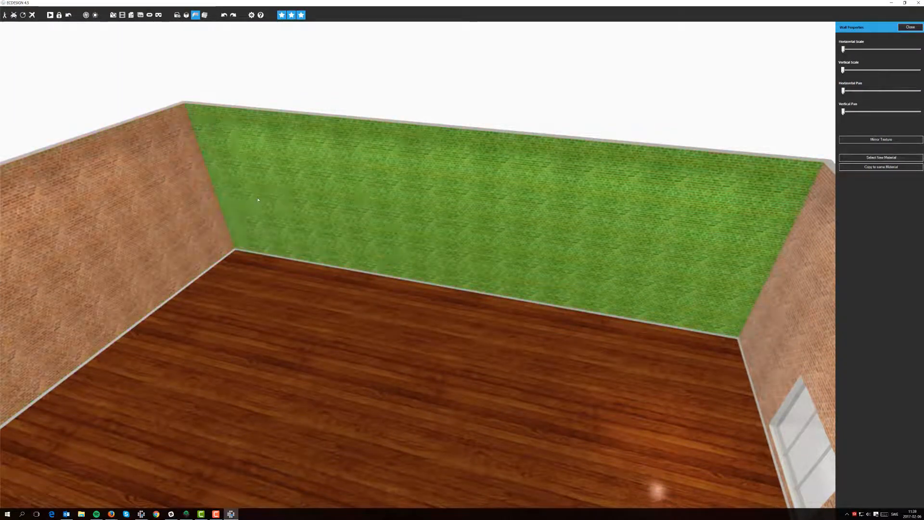
click(786, 279)
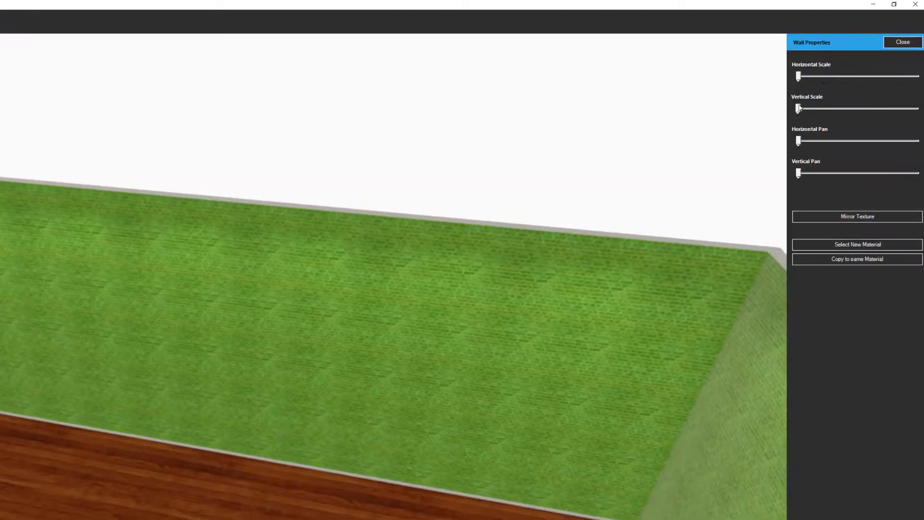
drag(803, 109, 821, 108)
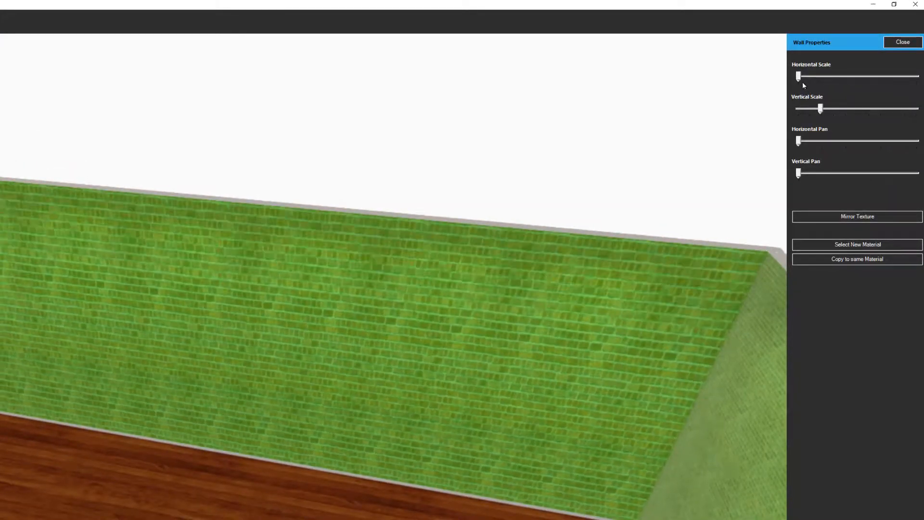
drag(799, 77, 820, 77)
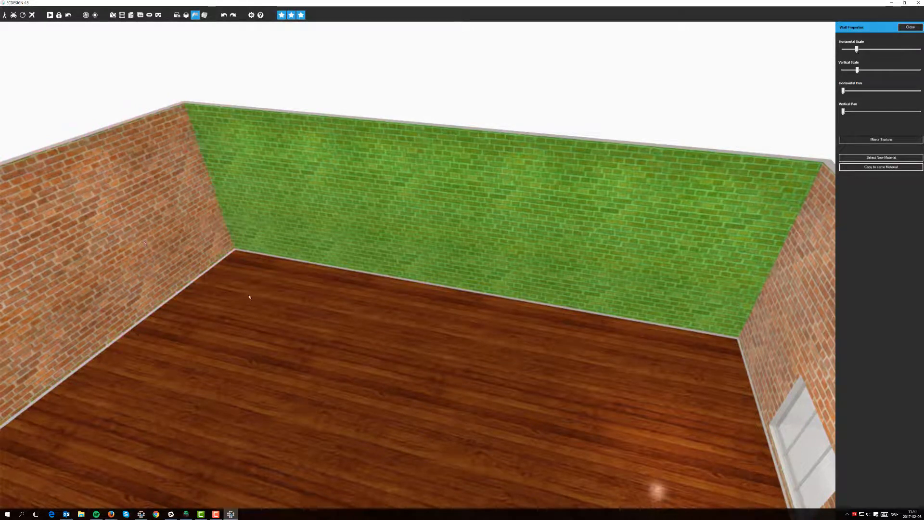
click(262, 312)
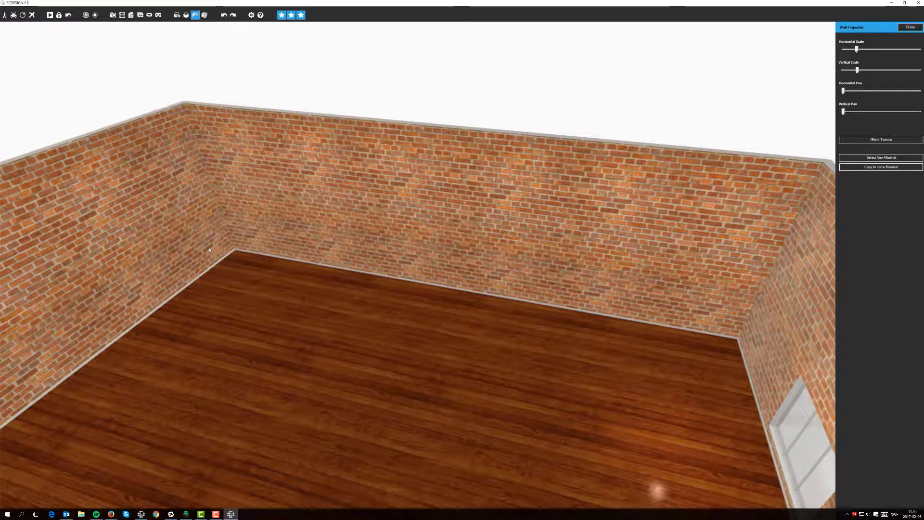
click(326, 159)
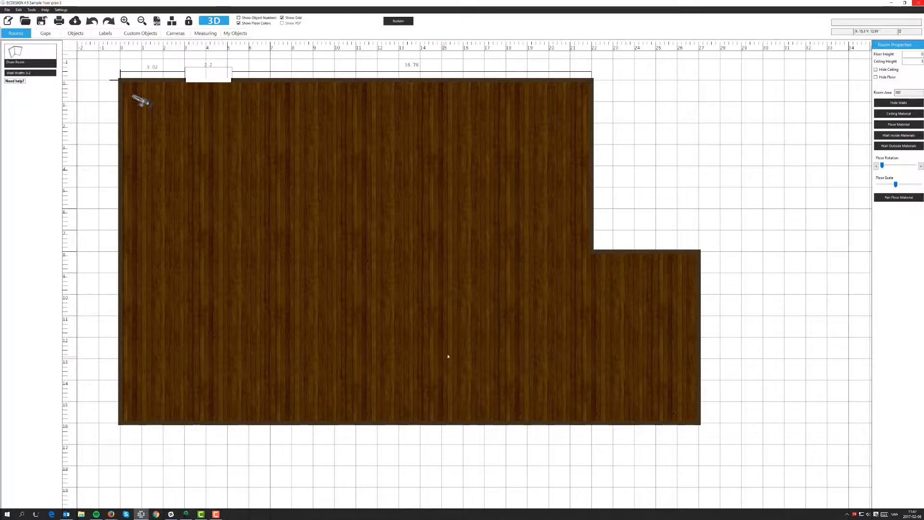
Look at the Standard and Custom ceiling materials for the room, and close the selector without applying one
click(899, 114)
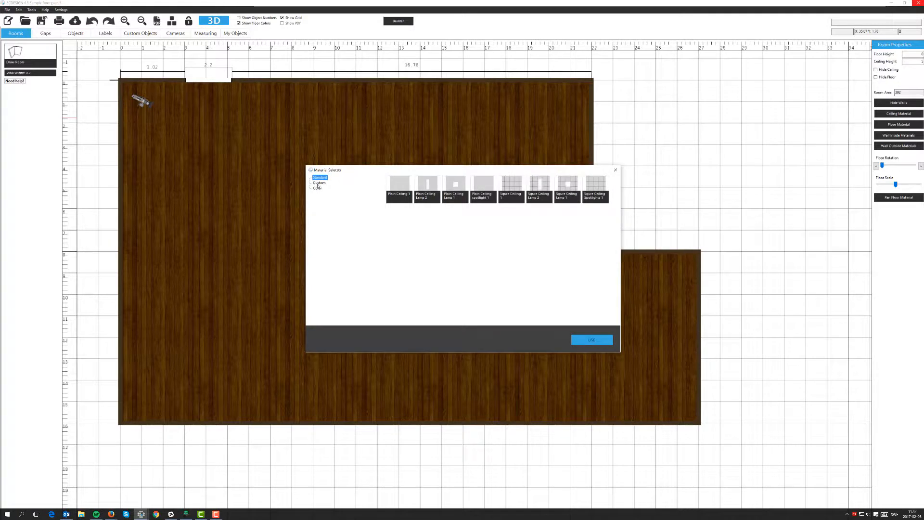
click(318, 183)
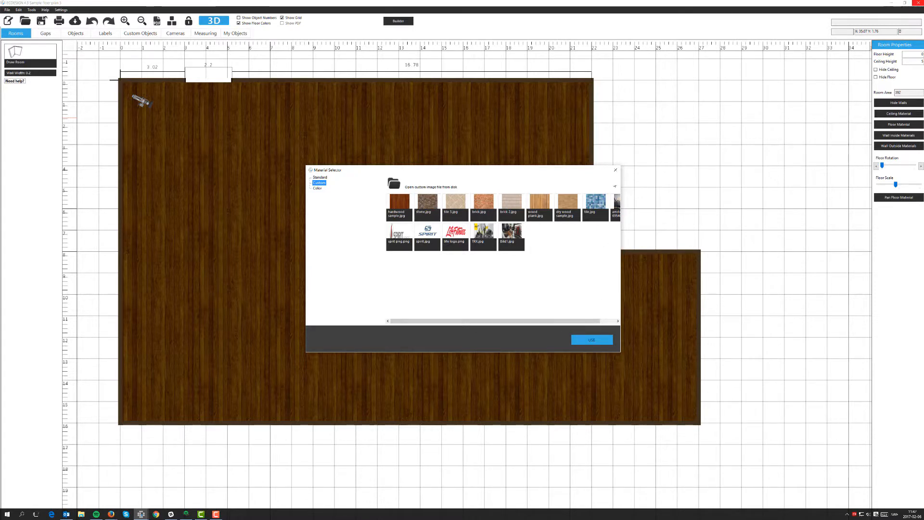
click(616, 171)
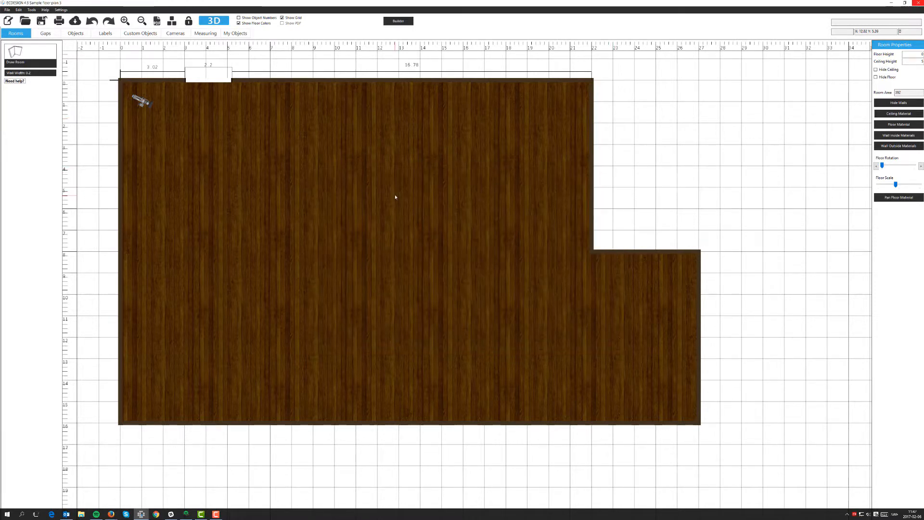